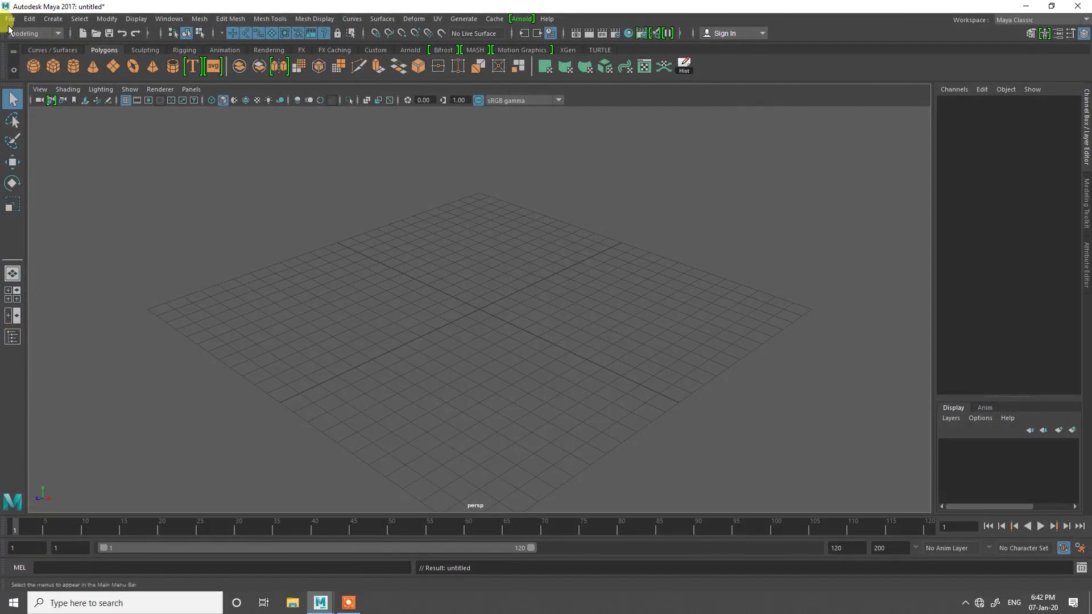
Open the scene file rigg character.ma from the Desktop
click(27, 51)
click(292, 375)
click(700, 453)
click(546, 305)
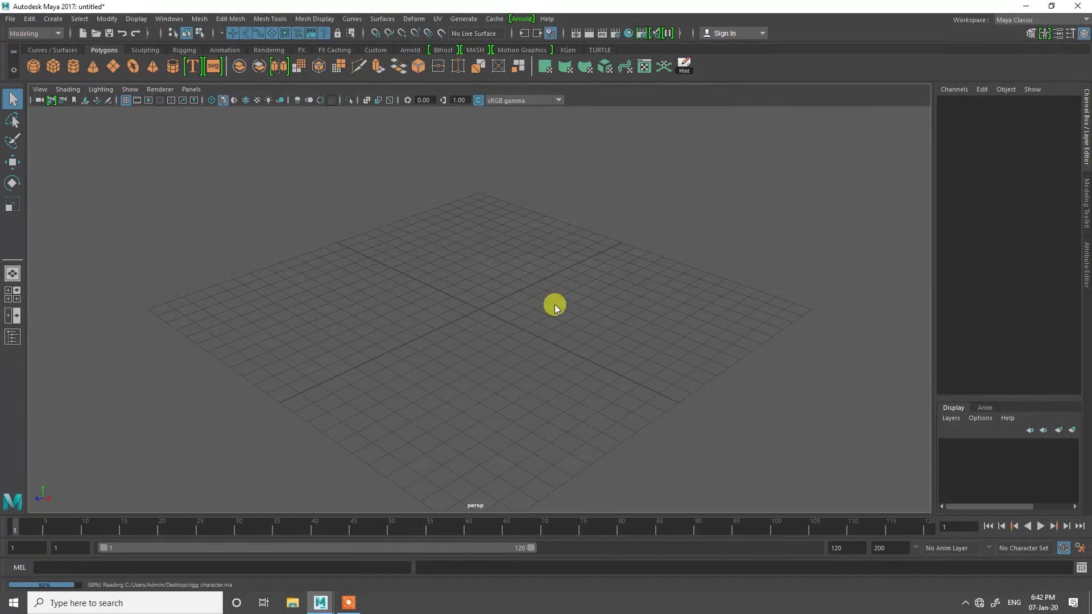
Test the left and right ankle controls by raising each one, and undo both moves
alt+drag(653, 340, 560, 344)
alt+right_drag(560, 344, 806, 371)
alt+middle_drag(654, 376, 662, 280)
alt+drag(661, 280, 654, 334)
key(space)
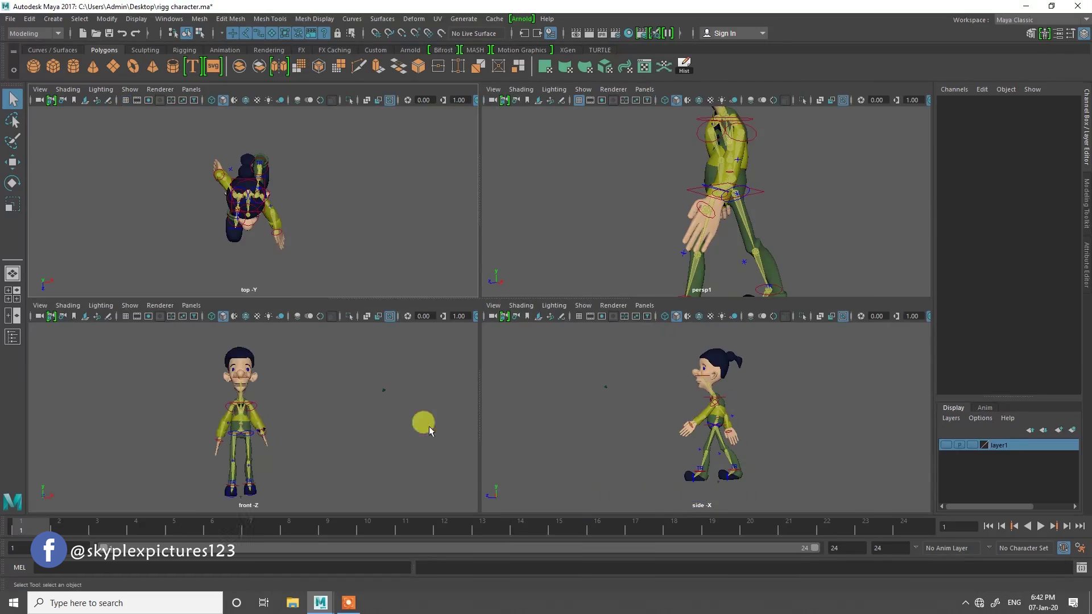
key(space)
alt+drag(753, 237, 620, 398)
click(628, 406)
key(w)
drag(651, 360, 652, 333)
key(ctrl+z)
click(500, 428)
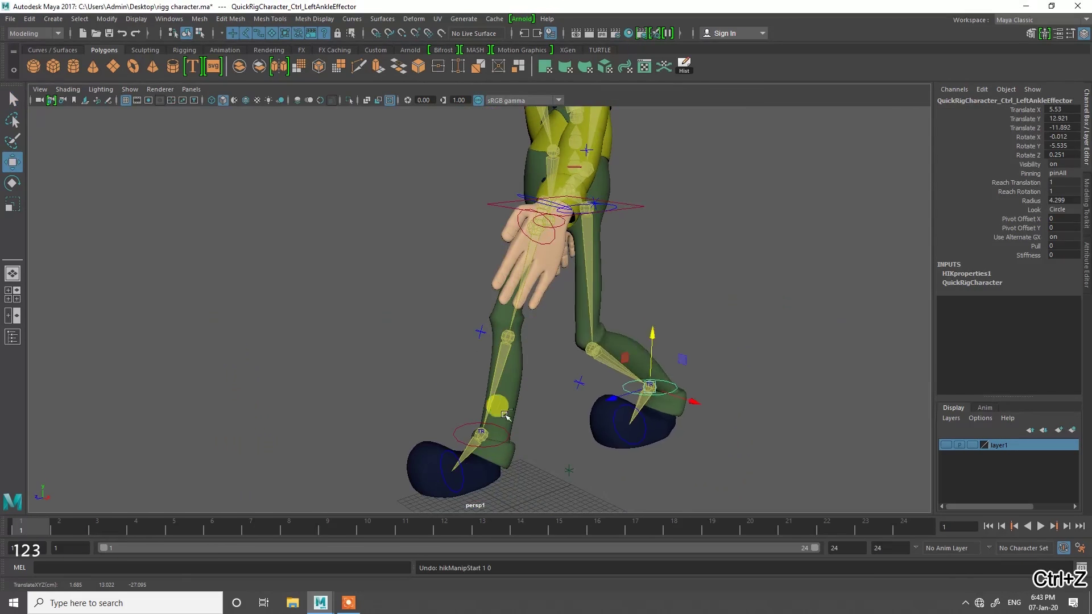
drag(478, 397, 479, 367)
key(ctrl+z)
Test the hips control by rotating it, and undo the rotation
alt+middle_drag(644, 209, 614, 283)
alt+drag(615, 284, 606, 370)
click(497, 356)
key(e)
drag(496, 356, 514, 349)
key(ctrl+z)
key(w)
scroll(610, 368, down, 3)
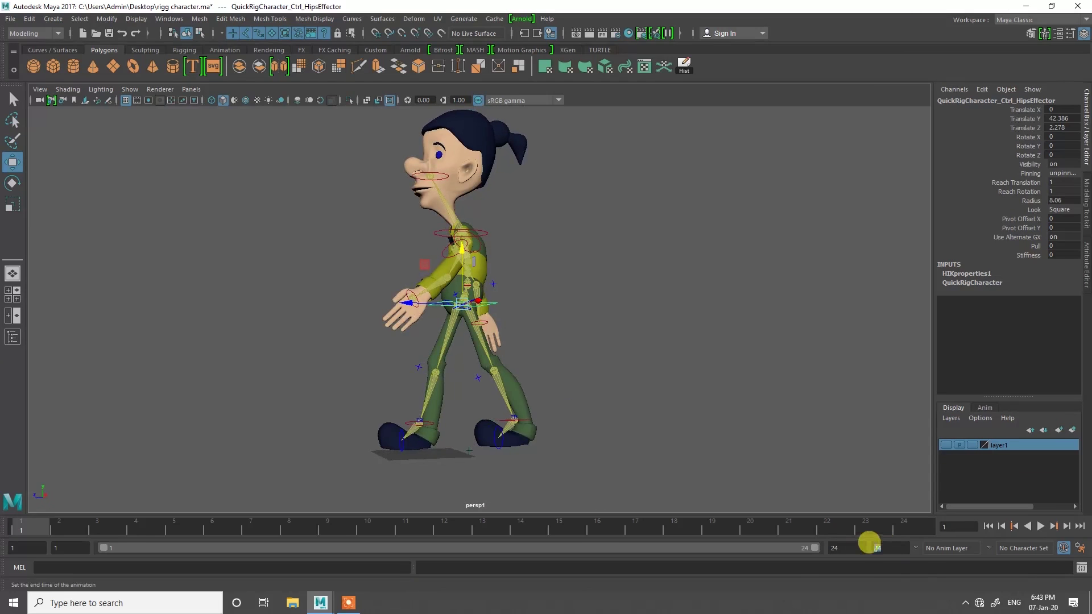
Select all the character's rig controls and set a key for the contact pose on frame 1
click(692, 464)
alt+middle_drag(579, 333, 586, 357)
alt+drag(585, 356, 577, 367)
drag(31, 530, 355, 522)
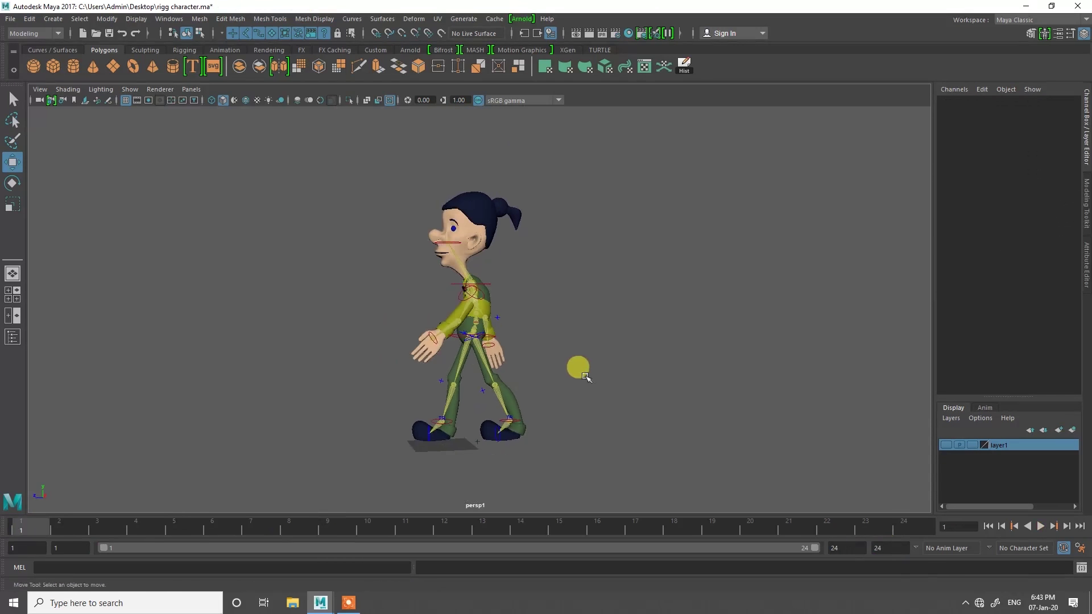
drag(621, 478, 318, 146)
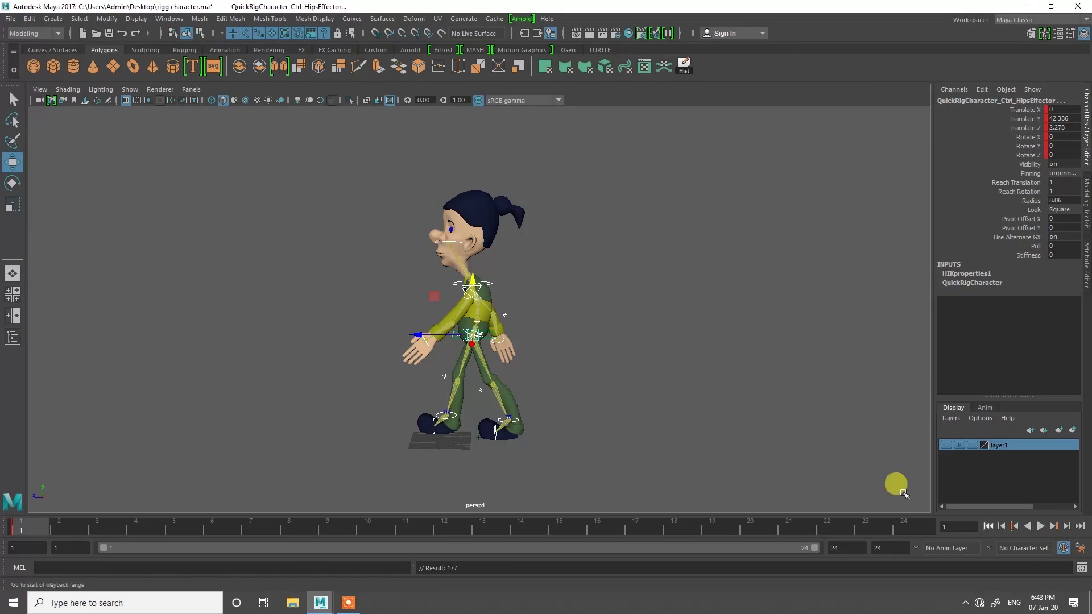
On frame 12, move the left ankle control forward to about 16.6 in Translate Z
alt+middle_drag(524, 302, 555, 314)
alt+middle_drag(553, 365, 562, 360)
alt+drag(561, 360, 569, 372)
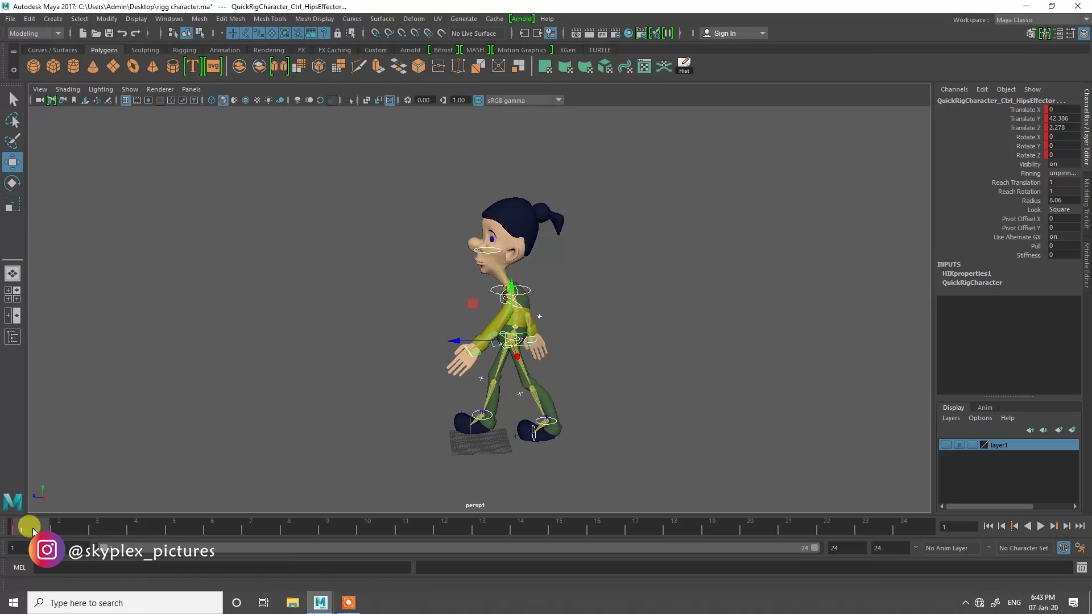
click(547, 421)
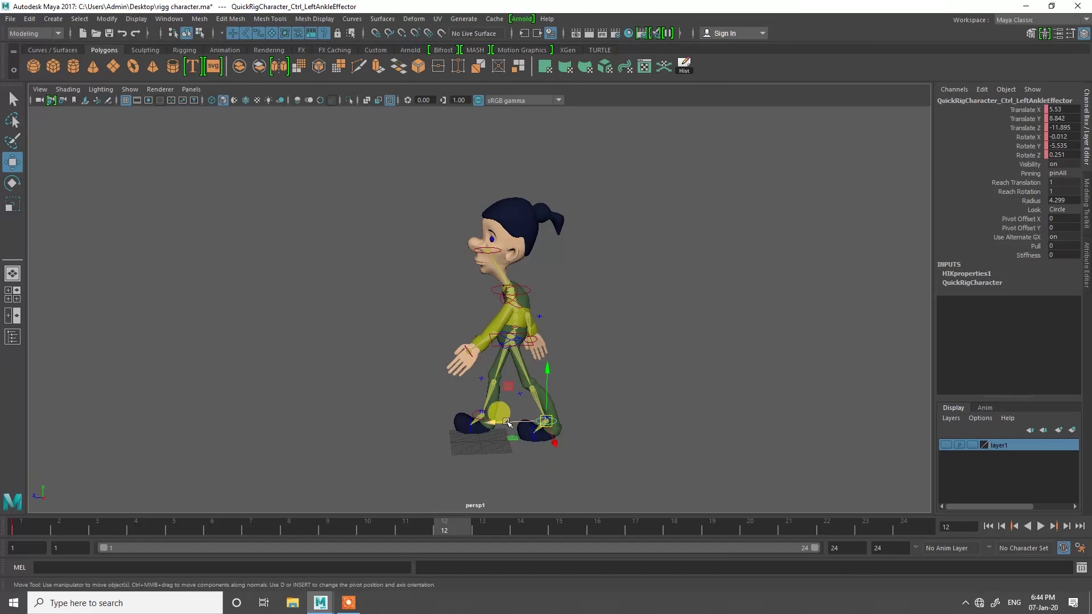
drag(500, 423, 439, 425)
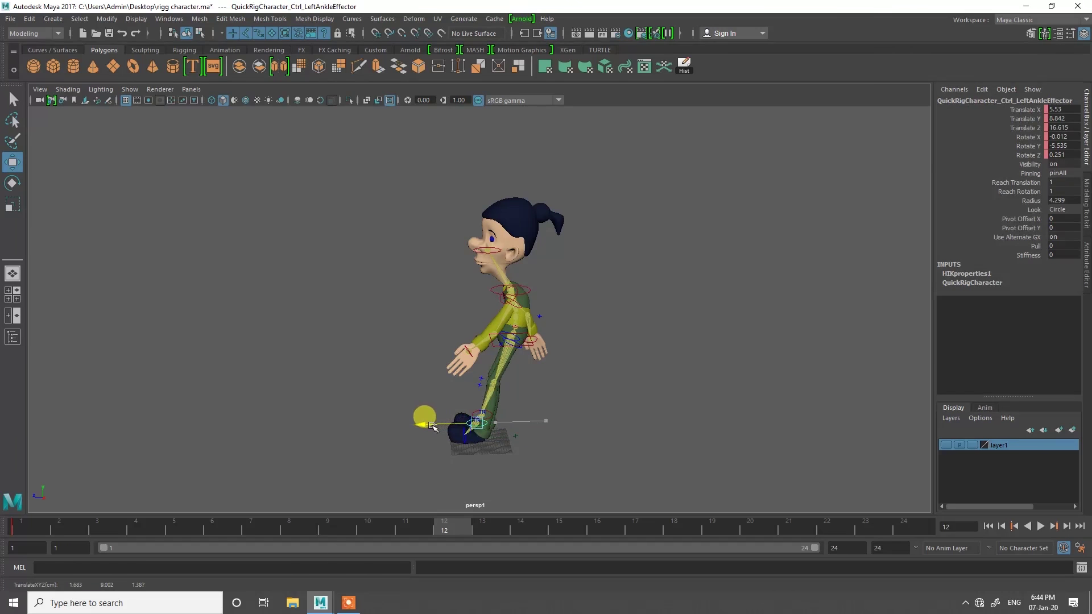
scroll(535, 443, up, 3)
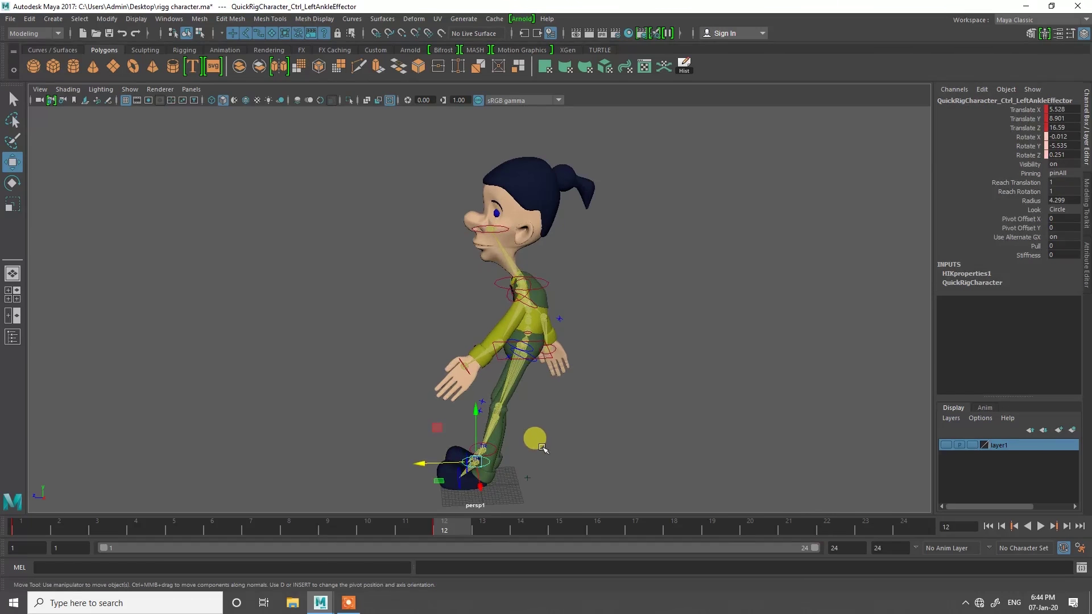
On frame 12, move the right ankle control back behind the body to swap the leading foot
alt+middle_drag(540, 440, 569, 379)
alt+drag(568, 380, 550, 427)
click(534, 406)
alt+drag(632, 482, 689, 437)
alt+middle_drag(628, 404, 603, 434)
alt+right_drag(627, 455, 542, 418)
drag(379, 156, 634, 480)
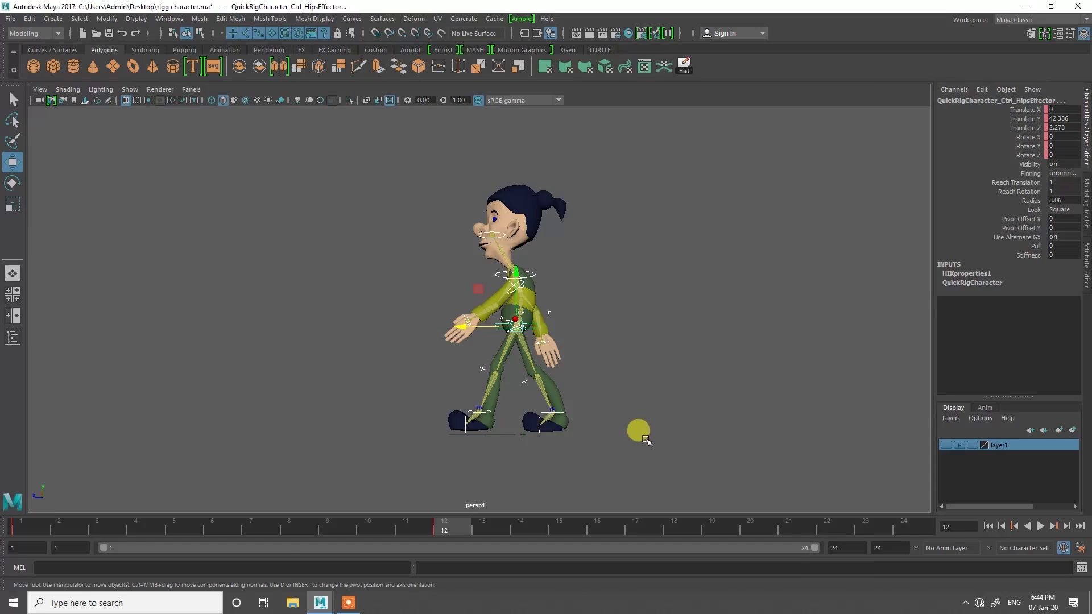
mouse_move(444, 527)
mouse_down()
mouse_move(131, 534)
mouse_move(444, 528)
mouse_up()
alt+drag(544, 384, 399, 309)
click(595, 393)
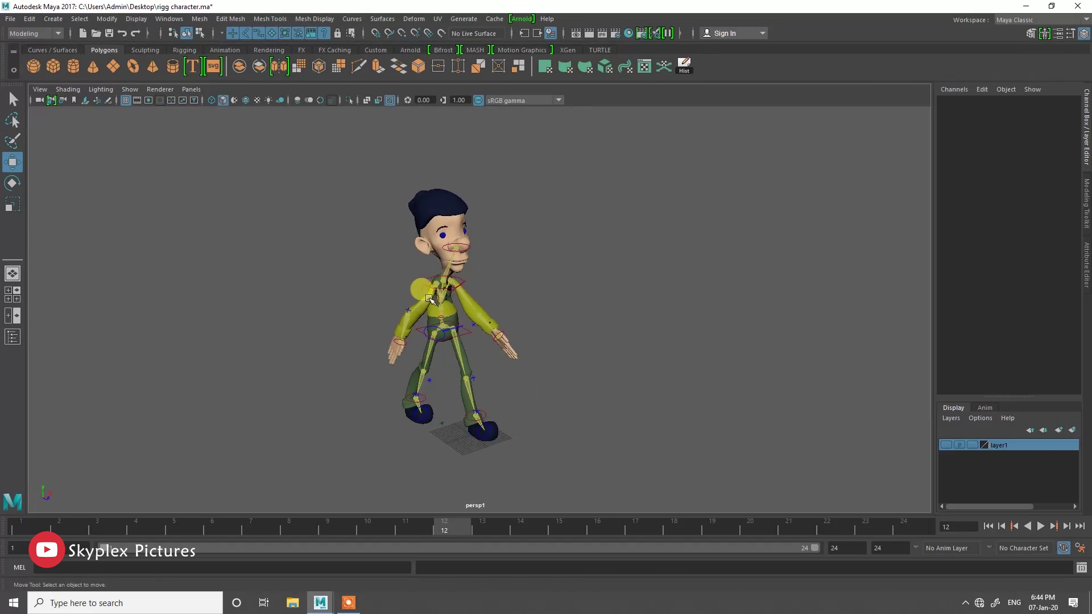
Rotate the right shoulder control on frame 12 to swing the right arm forward, and key it
click(430, 295)
alt+right_drag(433, 294, 501, 328)
alt+middle_drag(501, 329, 573, 325)
key(e)
alt+drag(533, 256, 453, 266)
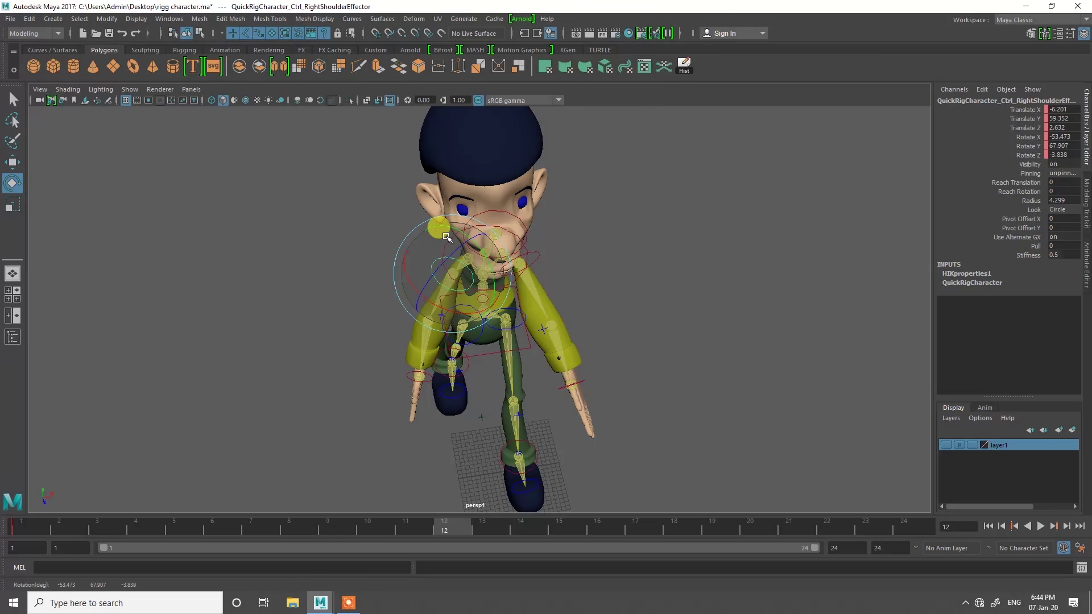
alt+drag(510, 321, 402, 268)
click(580, 308)
click(554, 301)
alt+drag(554, 300, 526, 263)
key(s)
Rotate the left shoulder control on frame 12 to swing the left arm backward
alt+drag(759, 389, 770, 344)
scroll(543, 282, up, 1)
alt+right_drag(543, 281, 615, 327)
click(525, 240)
click(530, 241)
alt+drag(699, 245, 463, 365)
key(ctrl+z)
click(366, 352)
click(419, 363)
alt+drag(549, 419, 667, 363)
Refine the left shoulder control's rotation on frame 12 so the left arm trails behind the body
click(511, 271)
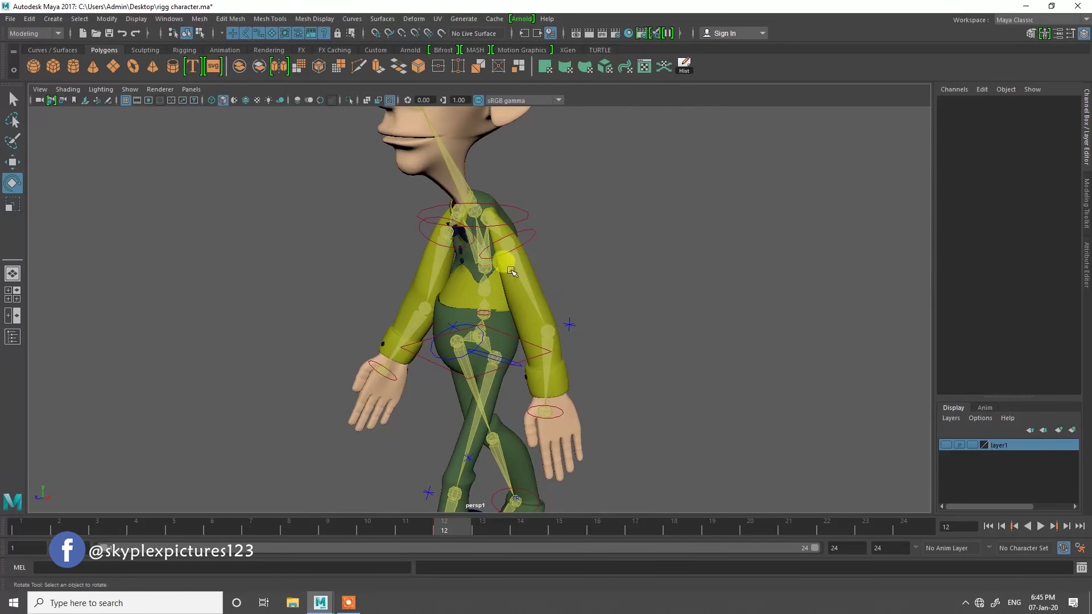
click(520, 248)
click(608, 262)
click(512, 224)
alt+drag(526, 242, 595, 261)
click(494, 222)
drag(499, 224, 496, 218)
alt+drag(620, 334, 715, 421)
Rotate the right shoulder control further on frame 12 to about -86.7, 66.2, -41.5 degrees
click(540, 267)
scroll(547, 276, up, 3)
click(507, 250)
alt+drag(509, 253, 652, 315)
drag(524, 276, 529, 287)
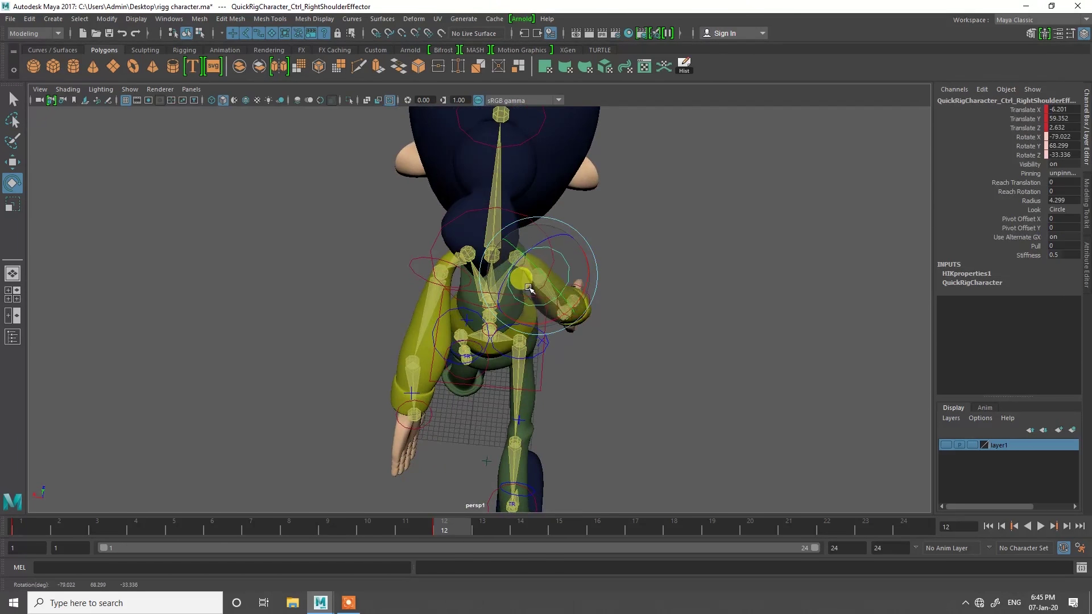
alt+drag(766, 363, 602, 366)
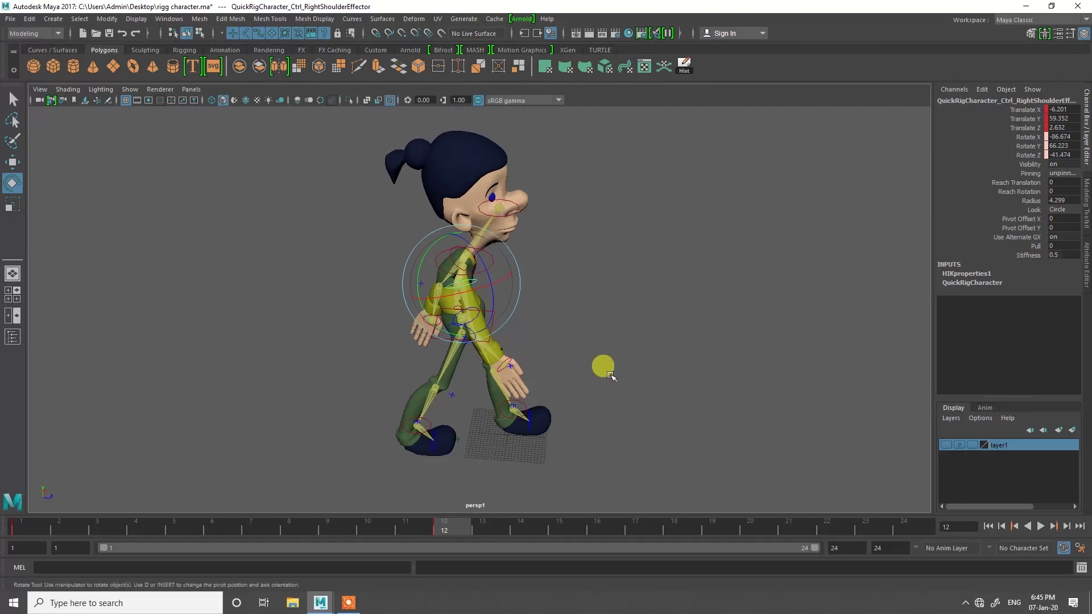
Scrub between frames 1 and 12 to review the leg and arm swing, stopping on frame 6
drag(391, 524, 438, 524)
alt+drag(699, 392, 449, 393)
drag(399, 521, 219, 535)
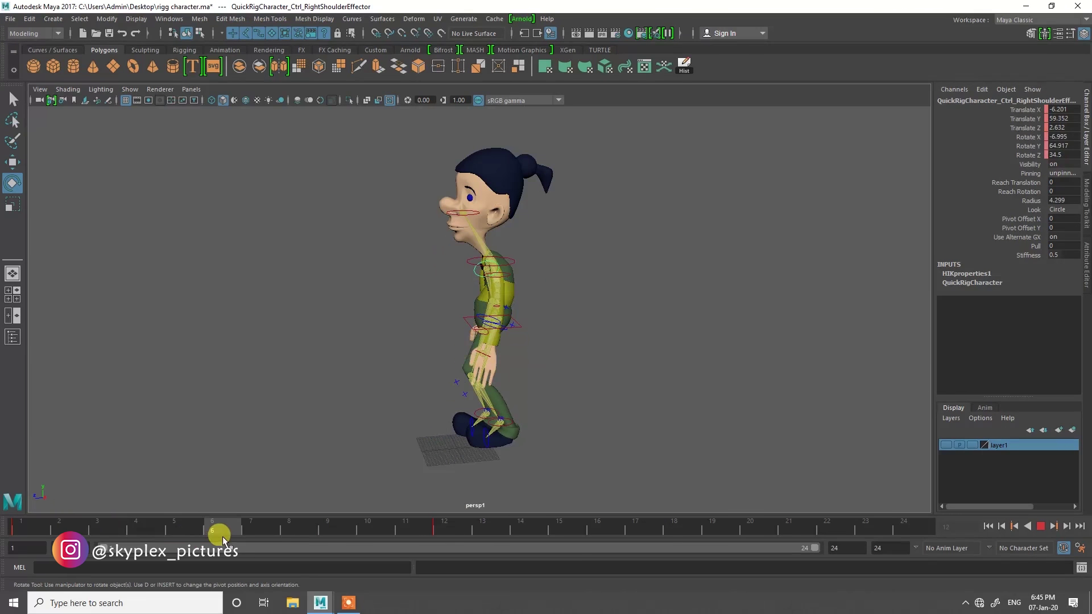
alt+drag(542, 403, 522, 398)
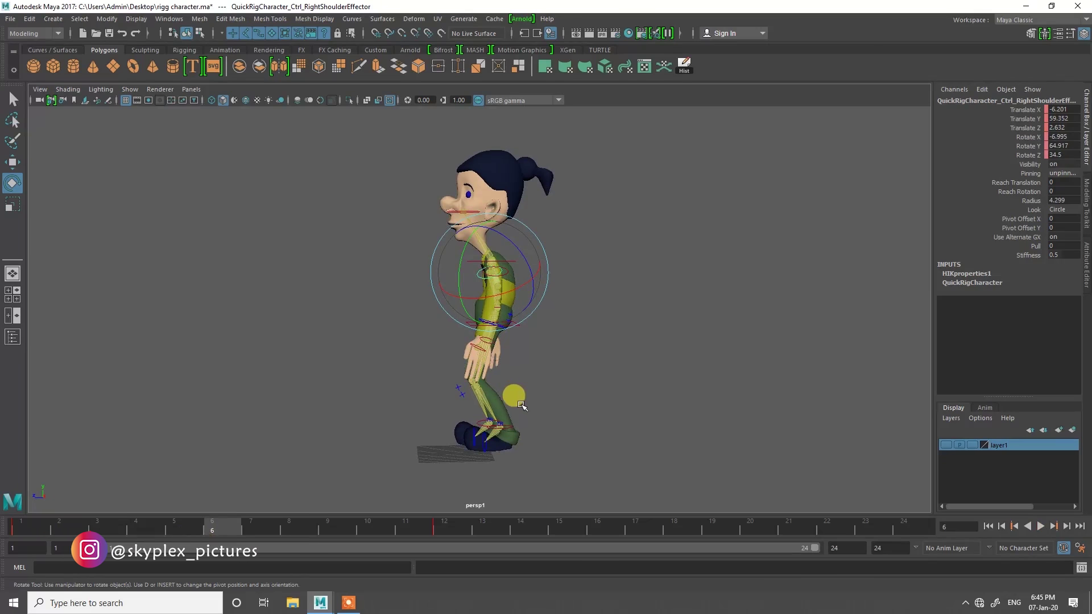
alt+drag(569, 414, 323, 417)
click(224, 524)
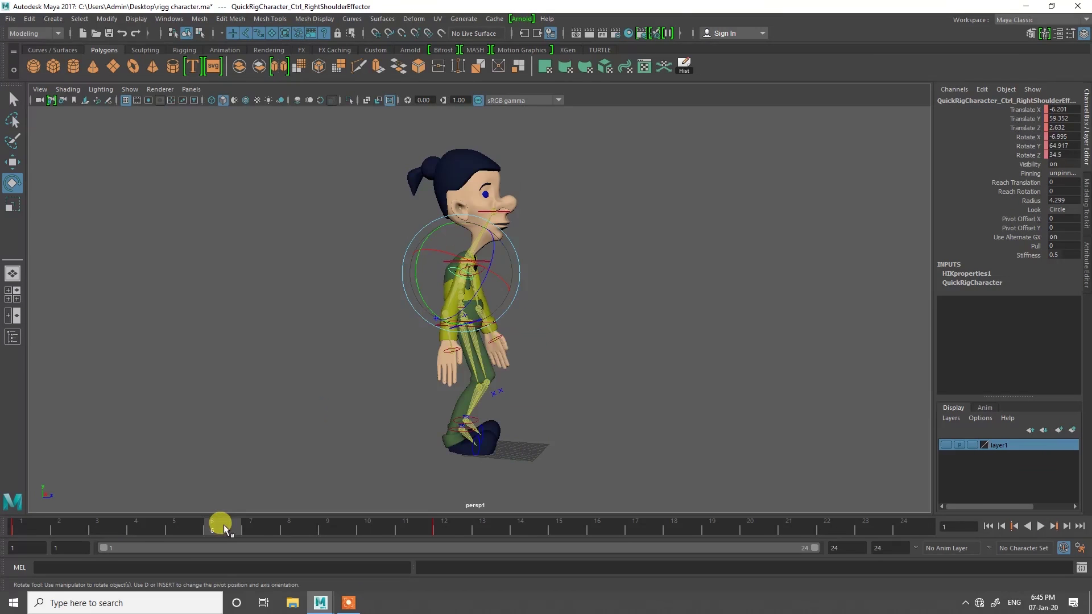
On frame 6, raise the left ankle control to about 20.8 in Translate Y, rotate it to about 60.6 in Rotate Z, and key it
click(479, 422)
alt+drag(586, 419, 505, 416)
key(w)
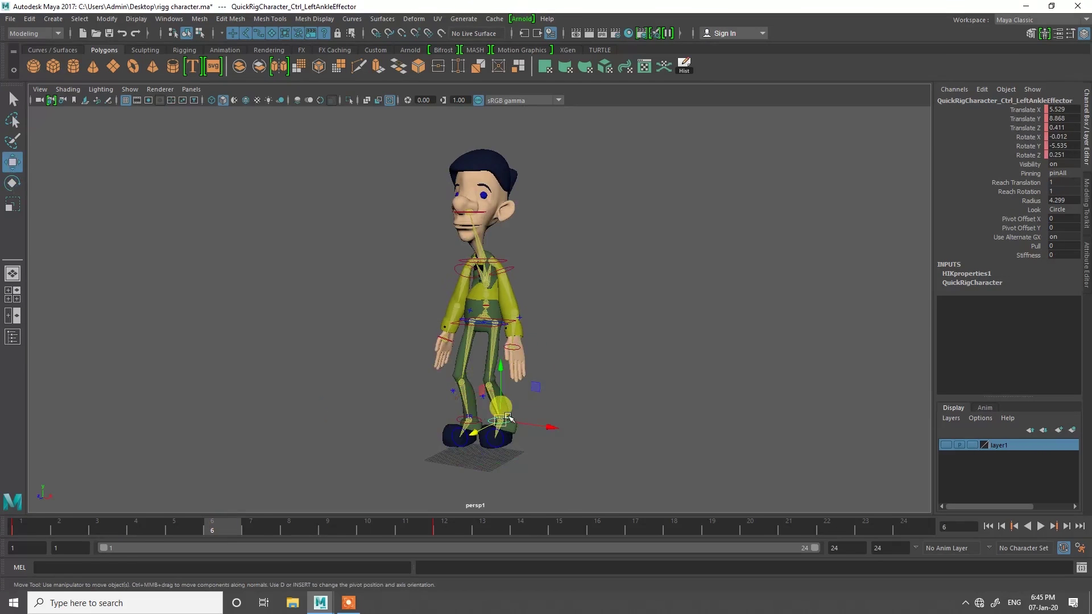
alt+drag(566, 396, 512, 399)
alt+right_drag(511, 400, 677, 455)
alt+middle_drag(554, 436, 544, 388)
alt+drag(544, 388, 551, 409)
key(e)
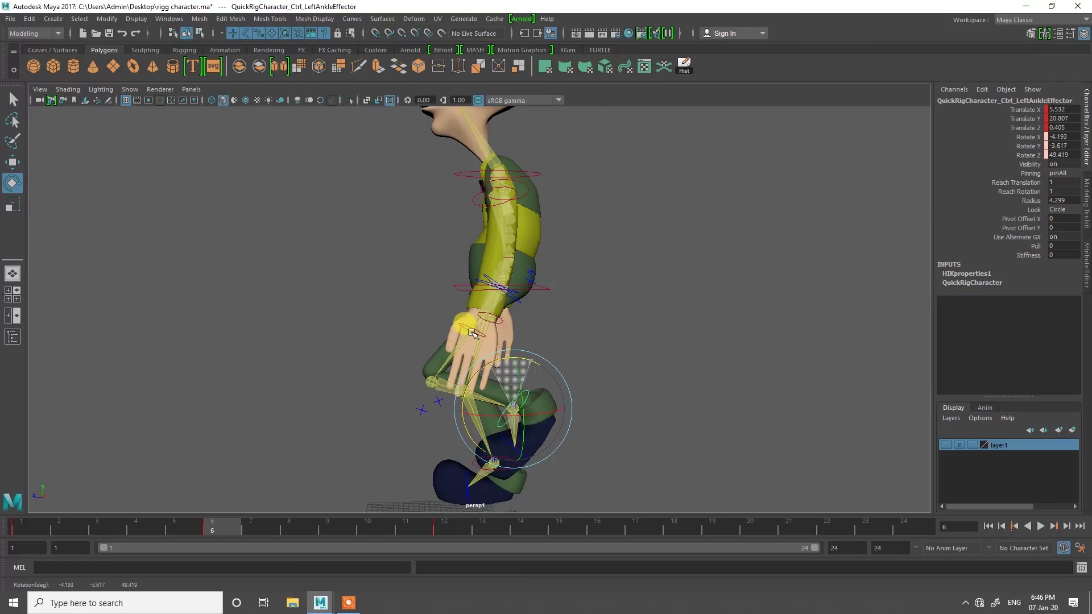
key(w)
key(s)
Lower the hips control on frame 6 to about 39.98 in Translate Y
alt+right_drag(666, 410, 538, 388)
alt+drag(537, 388, 689, 393)
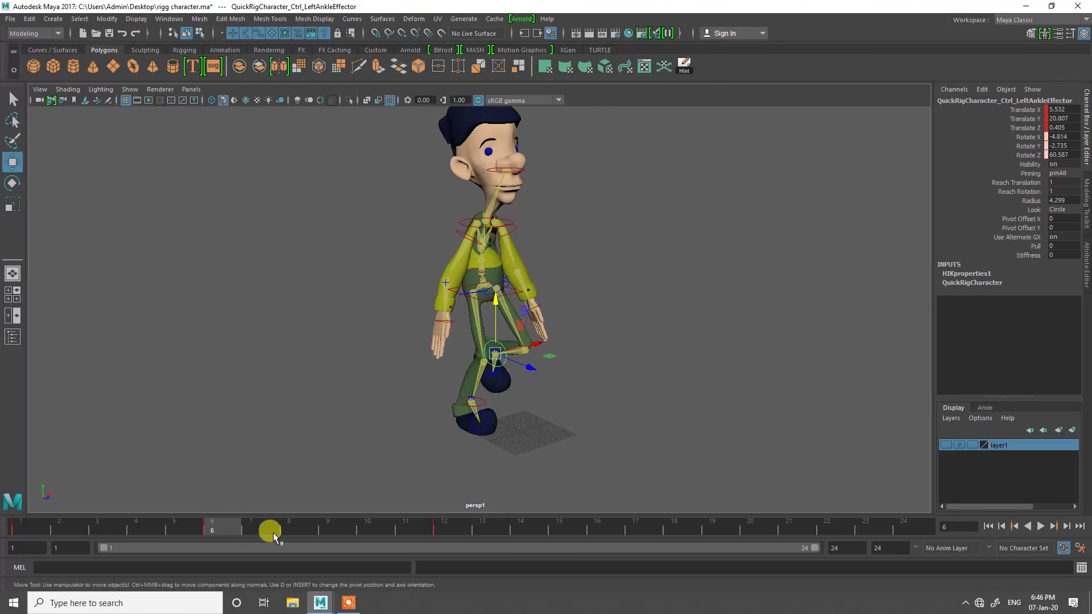
key(alt+v)
drag(143, 527, 312, 526)
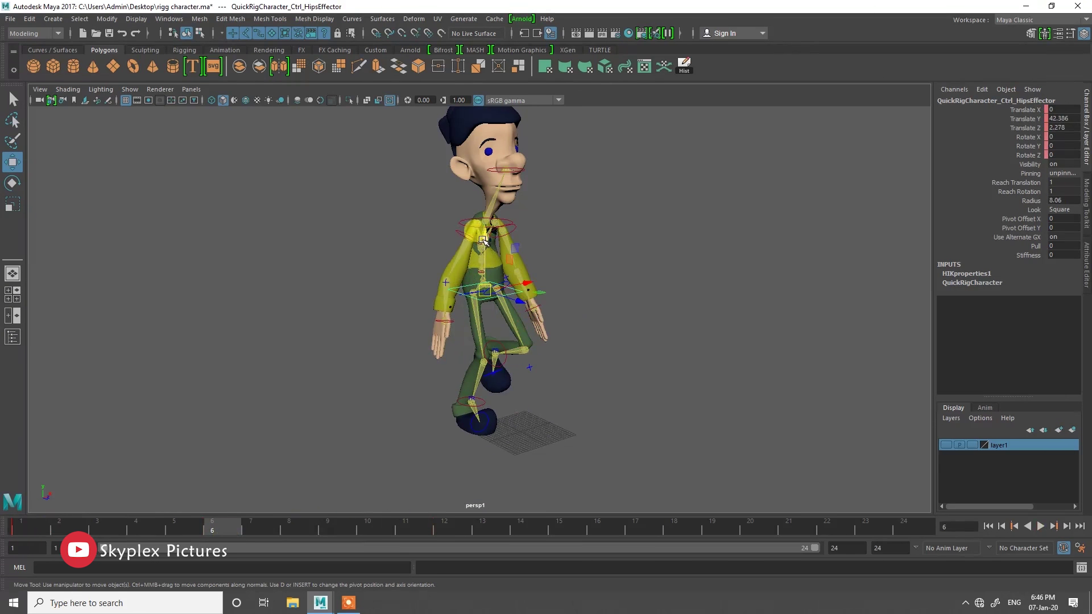
drag(484, 239, 483, 248)
alt+drag(578, 371, 493, 422)
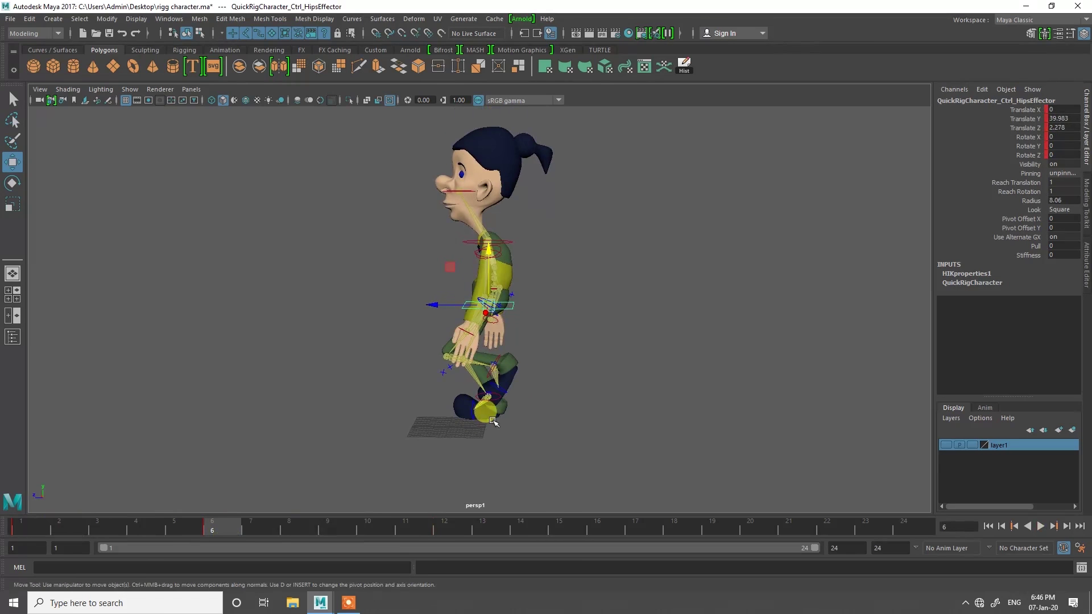
On frame 12, raise the hips control to about 41.83 in Translate Y and key all the rig controls
drag(207, 530, 445, 533)
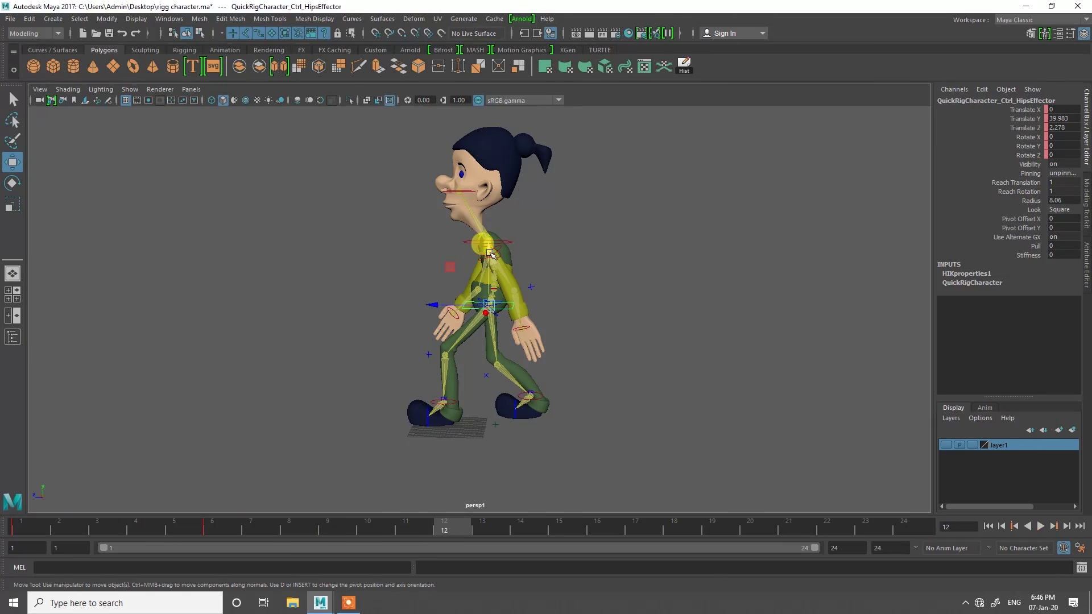
drag(492, 254, 493, 246)
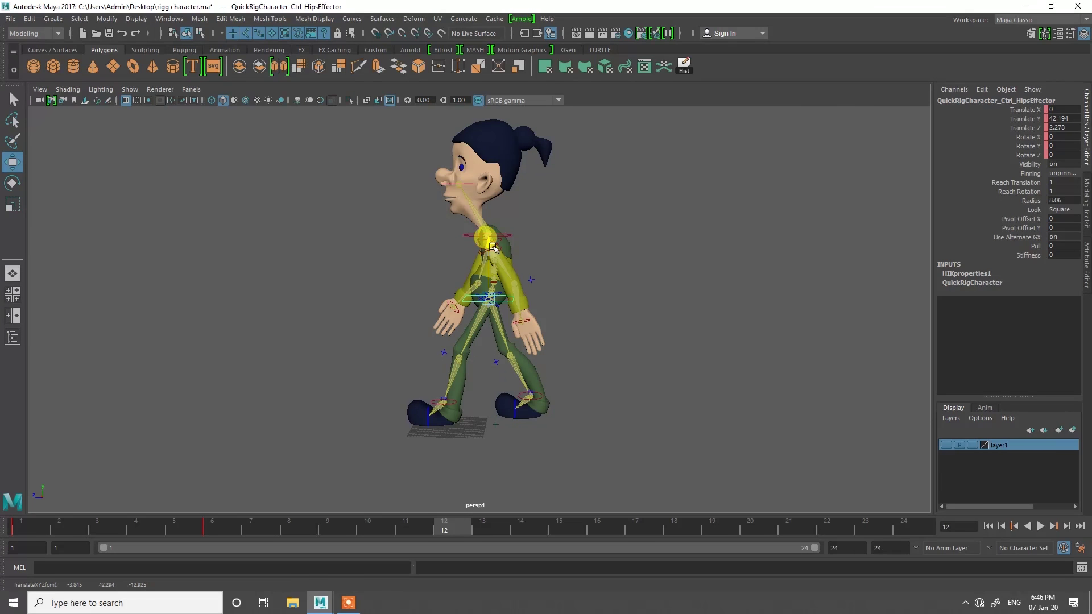
drag(493, 246, 494, 249)
key(s)
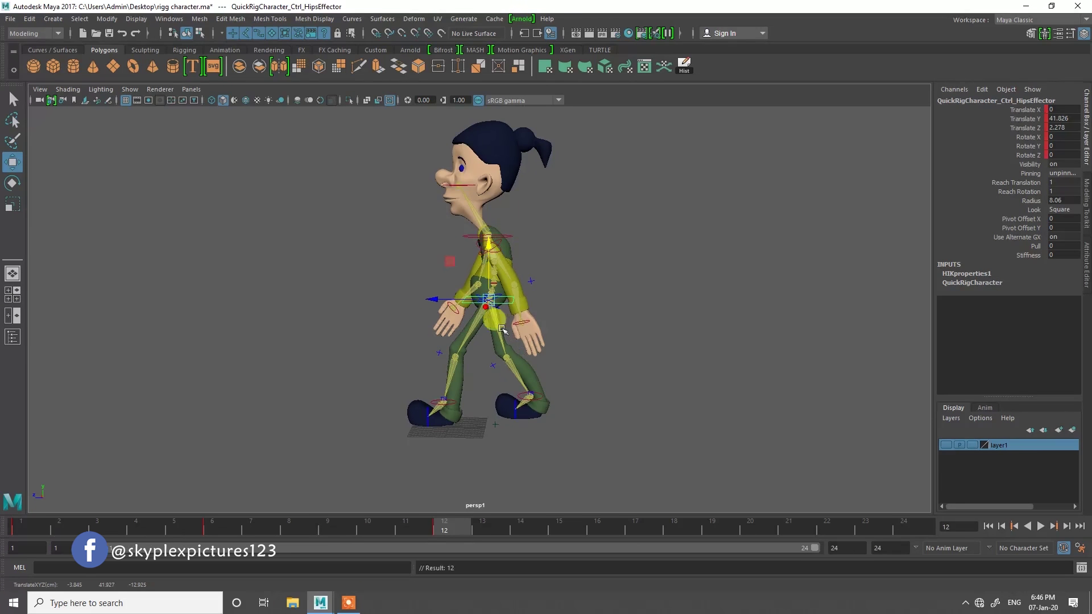
scroll(598, 447, down, 3)
drag(599, 447, 365, 184)
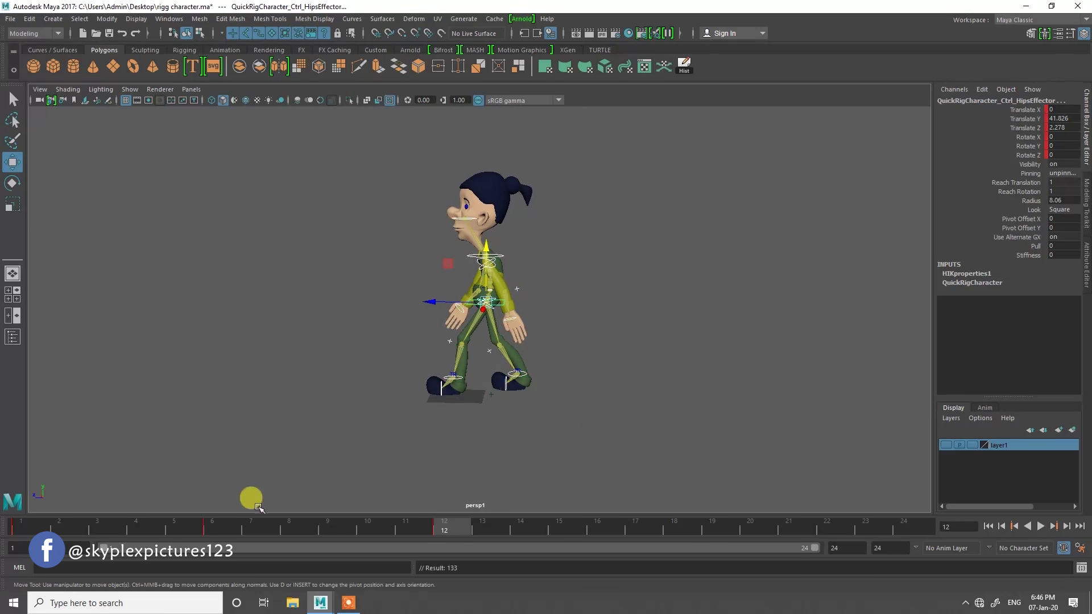
Scrub through frames 1 to 12 to review the first half of the walk
click(216, 529)
alt+drag(479, 435, 526, 402)
drag(137, 526, 368, 521)
drag(443, 533, 20, 537)
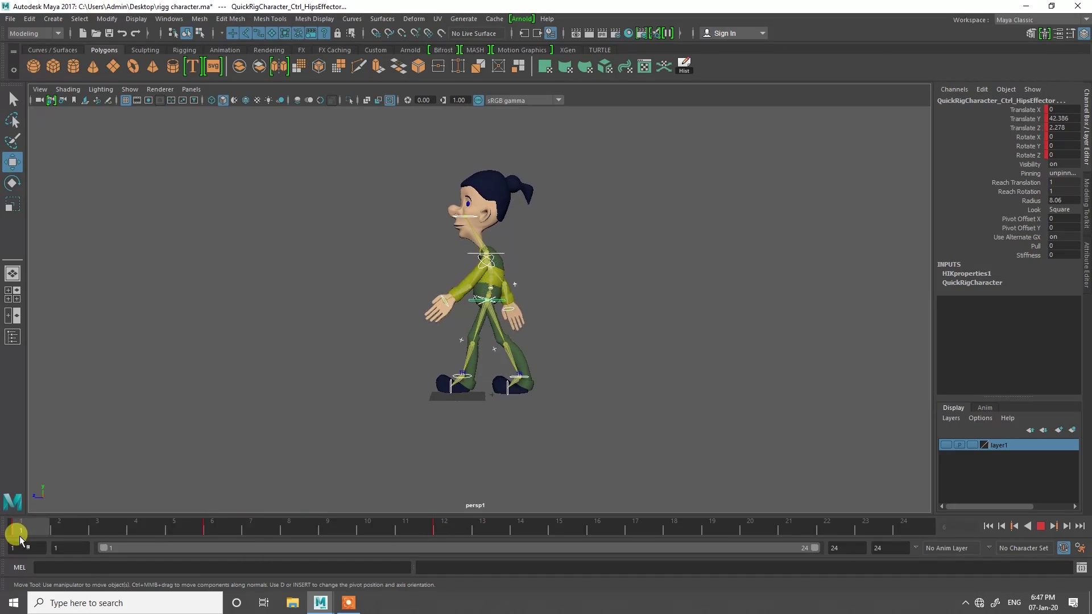
Copy the keys of all the rig controls from frame 1 and paste them on frame 24
drag(61, 535, 22, 524)
right_click(22, 524)
click(61, 386)
click(924, 527)
right_click(929, 531)
mouse_move(957, 383)
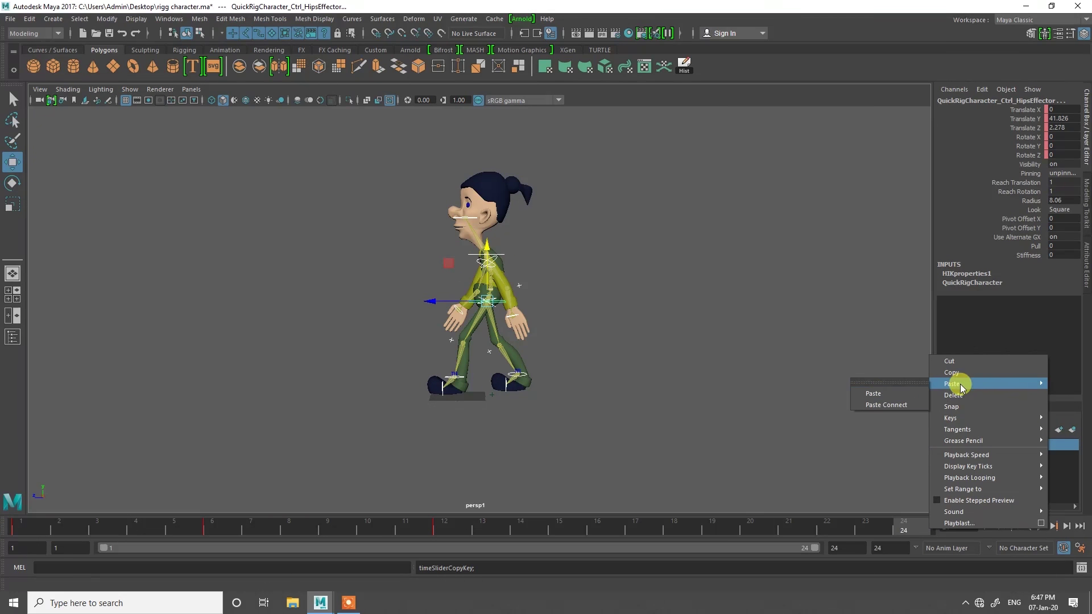
click(872, 390)
Scrub and play back the walk to examine the motion between frames 12 and 24
mouse_move(848, 526)
mouse_down()
mouse_move(141, 524)
mouse_move(470, 526)
mouse_up()
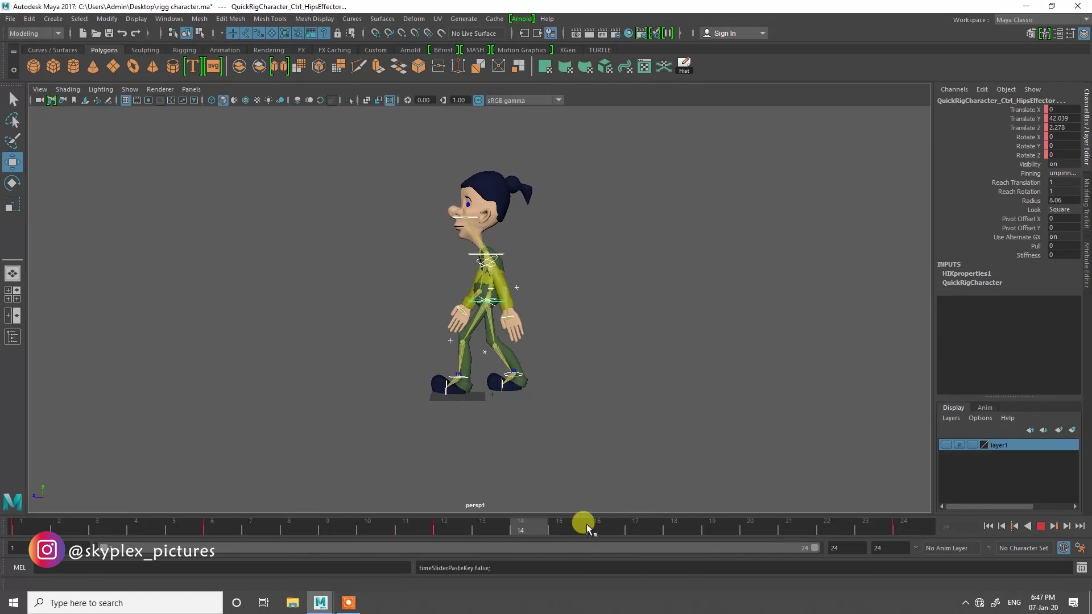
key(alt+v)
alt+drag(508, 367, 390, 451)
scroll(545, 380, up, 3)
On frame 18, lift the right ankle control to about 15.76 in Translate Y and rotate it to about 56 in Rotate Z
click(452, 529)
drag(455, 529, 671, 531)
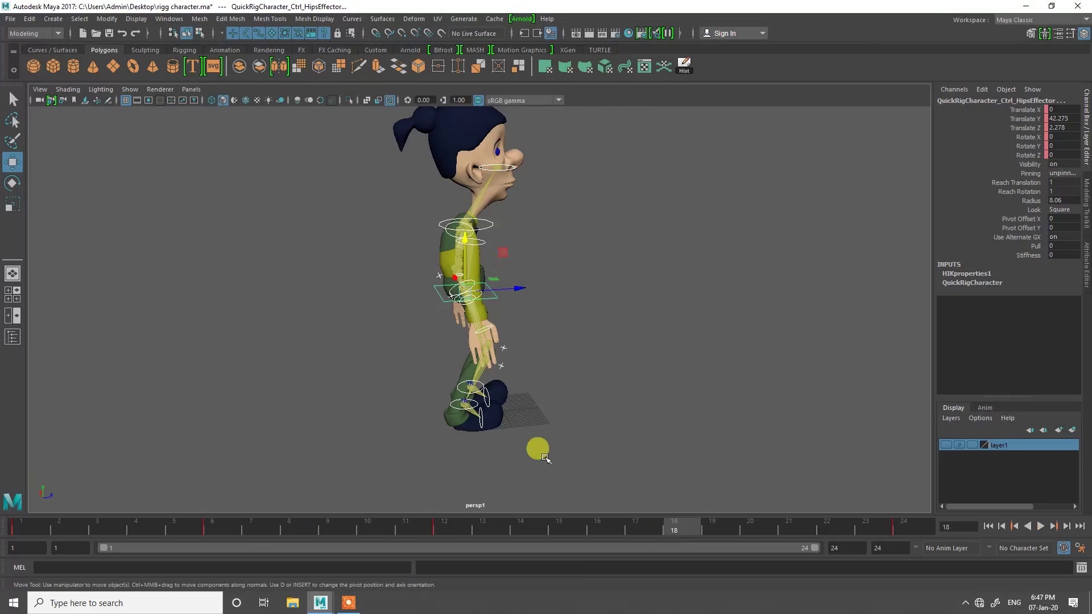
alt+drag(543, 455, 424, 405)
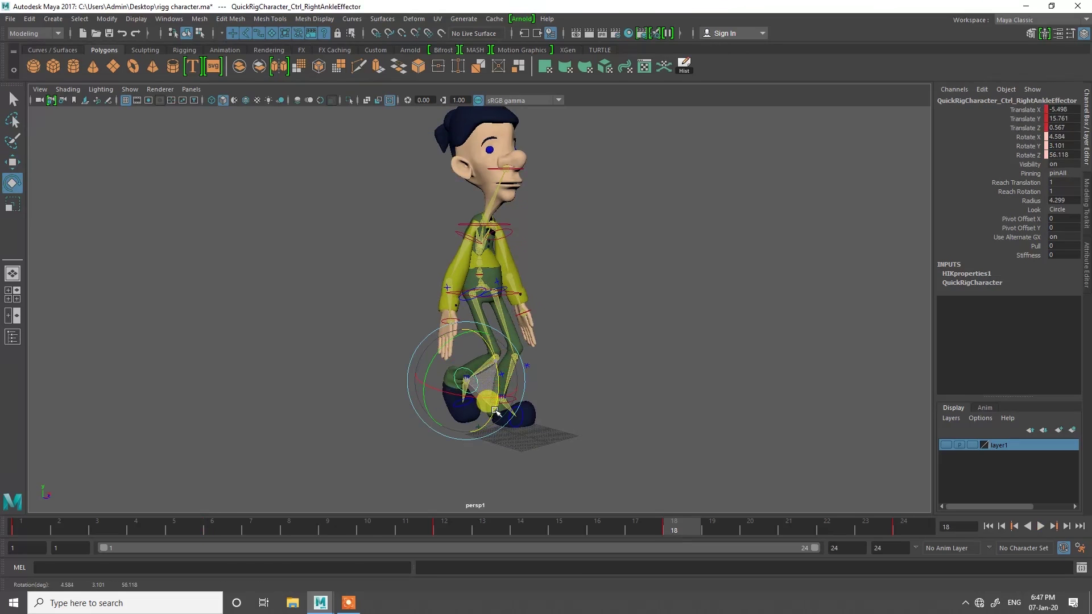
alt+drag(495, 410, 489, 437)
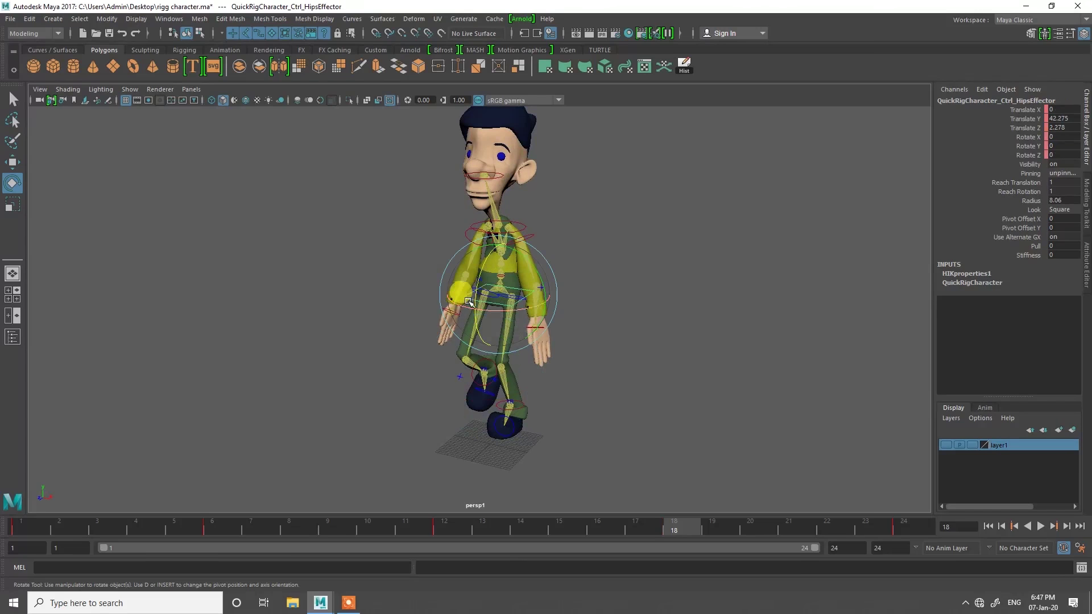
drag(498, 244, 451, 345)
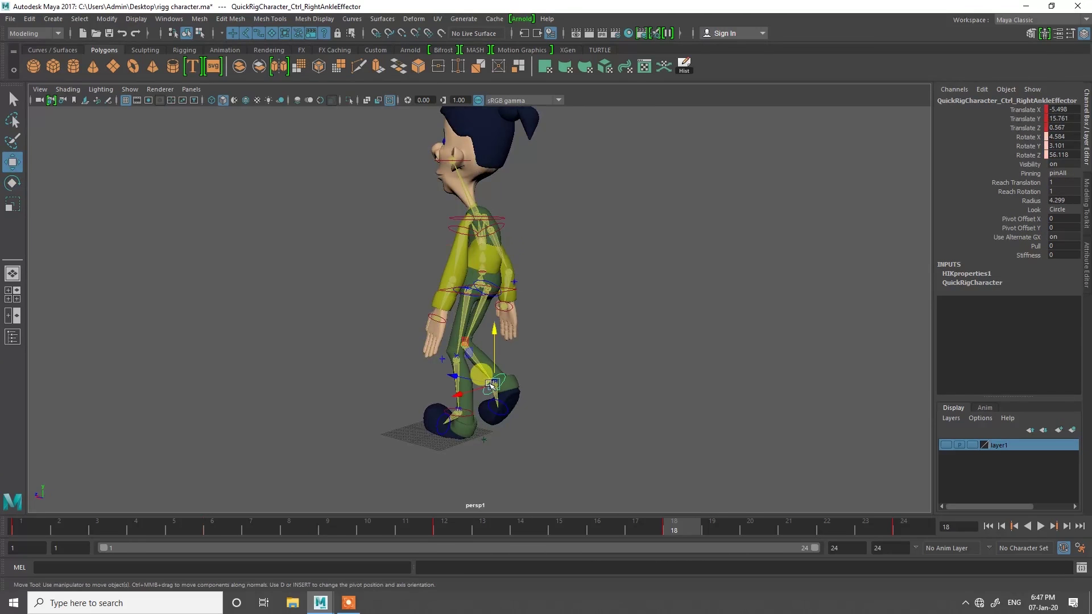
key(w)
alt+drag(602, 395, 324, 422)
Set the hips control to about 42.4 in Translate Y on frame 18 and key all the rig controls
drag(668, 523, 425, 534)
drag(663, 536, 664, 536)
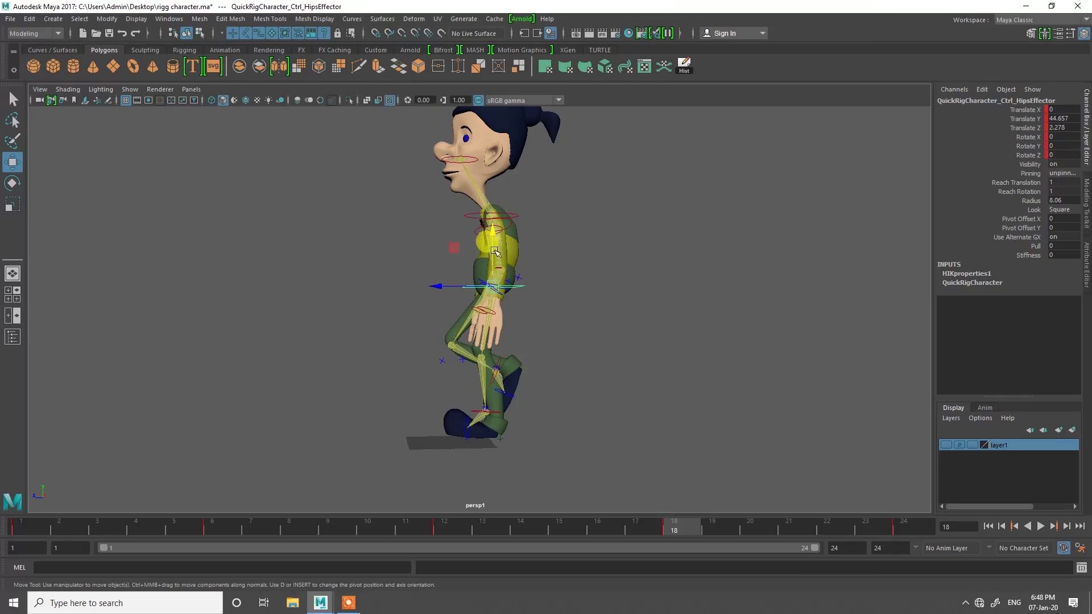
alt+drag(559, 386, 545, 370)
scroll(544, 371, down, 3)
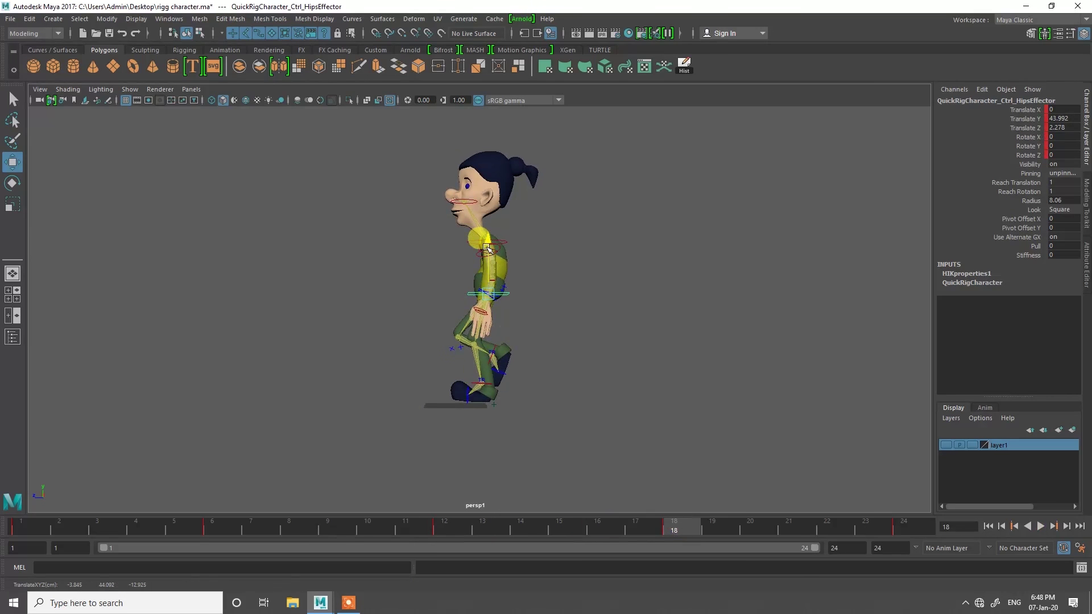
drag(488, 252, 488, 251)
drag(610, 457, 336, 132)
key(s)
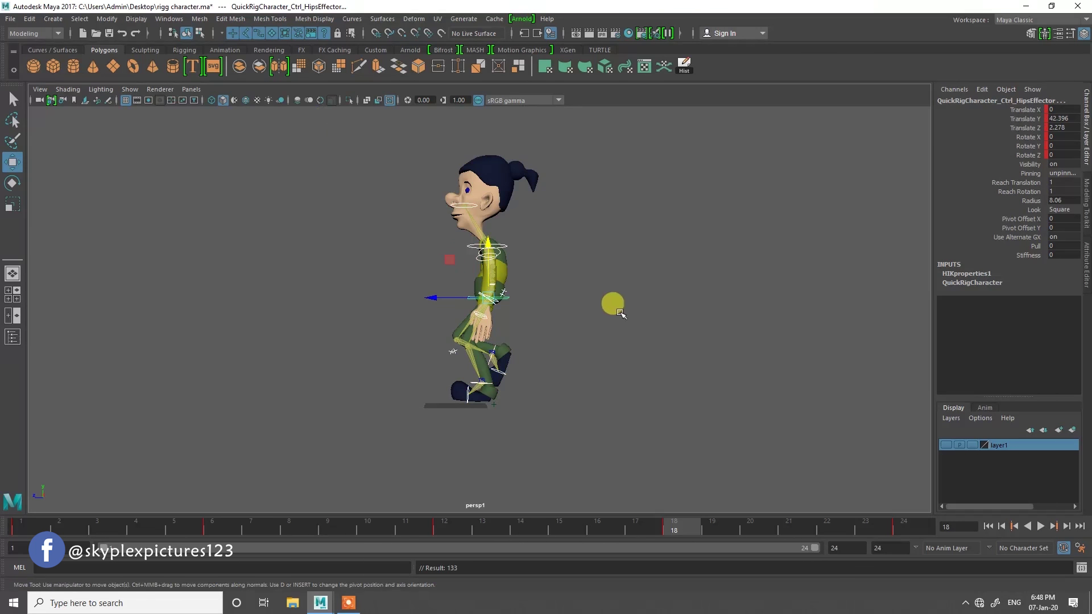
Compare the hips height on frames 12 and 6, and lower the hips on frame 18 to about 41.03 in Translate Y
alt+drag(621, 314, 631, 326)
drag(566, 524, 444, 523)
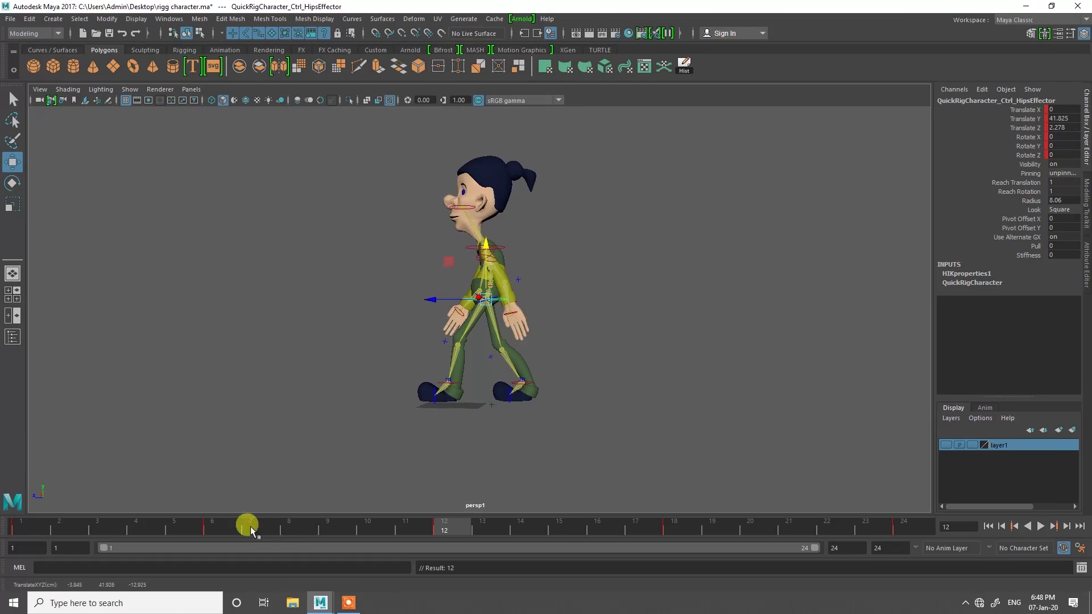
drag(251, 530, 211, 530)
click(673, 530)
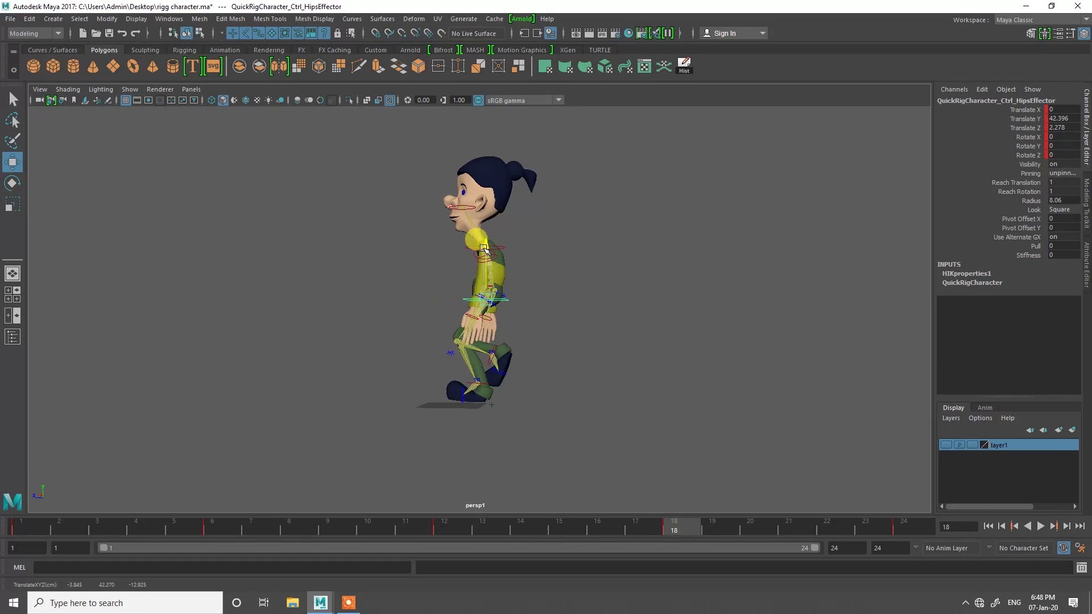
click(681, 527)
Check the passing pose on frame 6 and raise the hips on frame 12 to about 42.71 in Translate Y
alt+drag(520, 373, 619, 408)
click(219, 531)
alt+drag(687, 417, 574, 405)
drag(195, 522, 118, 524)
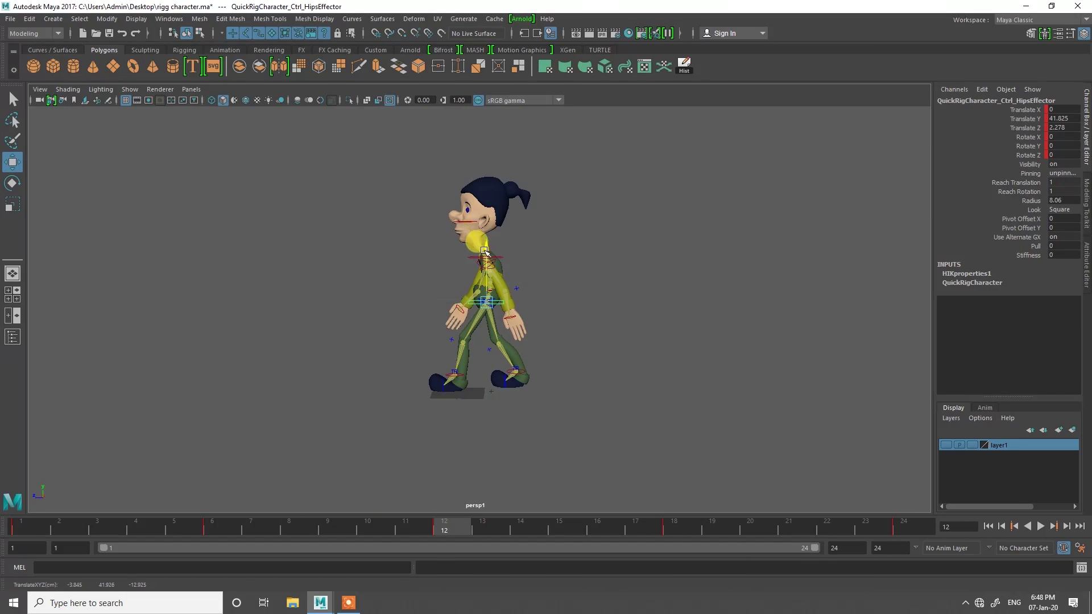
click(663, 526)
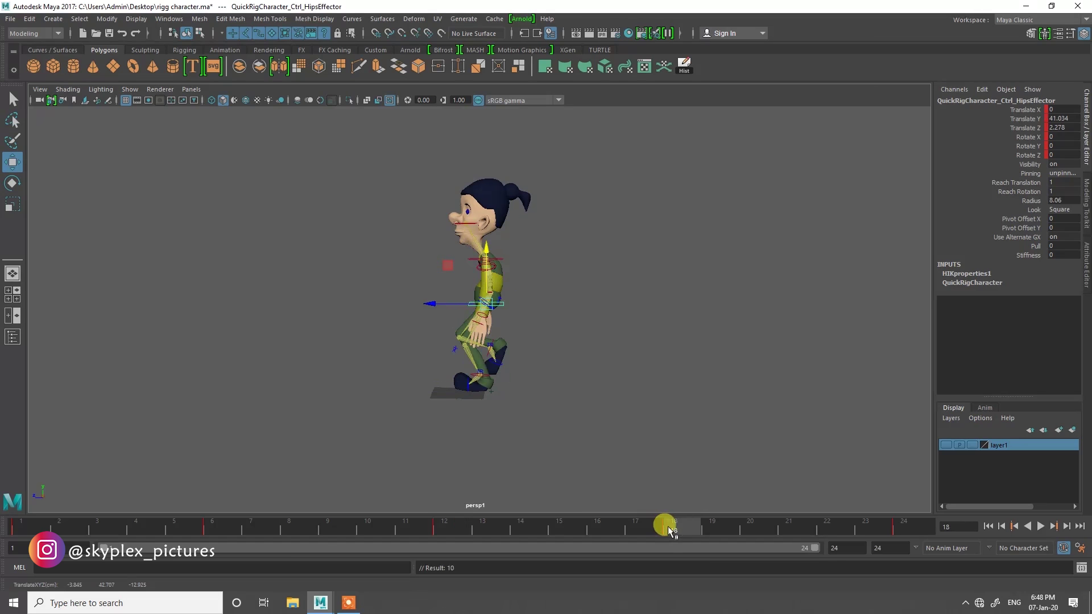
Go through key frames 1, 6, 12, 18 and 24 and fine-tune the keyed hips height between contact and passing poses
click(223, 524)
click(657, 524)
click(441, 525)
click(913, 524)
click(23, 526)
click(220, 524)
click(445, 526)
drag(449, 530, 210, 538)
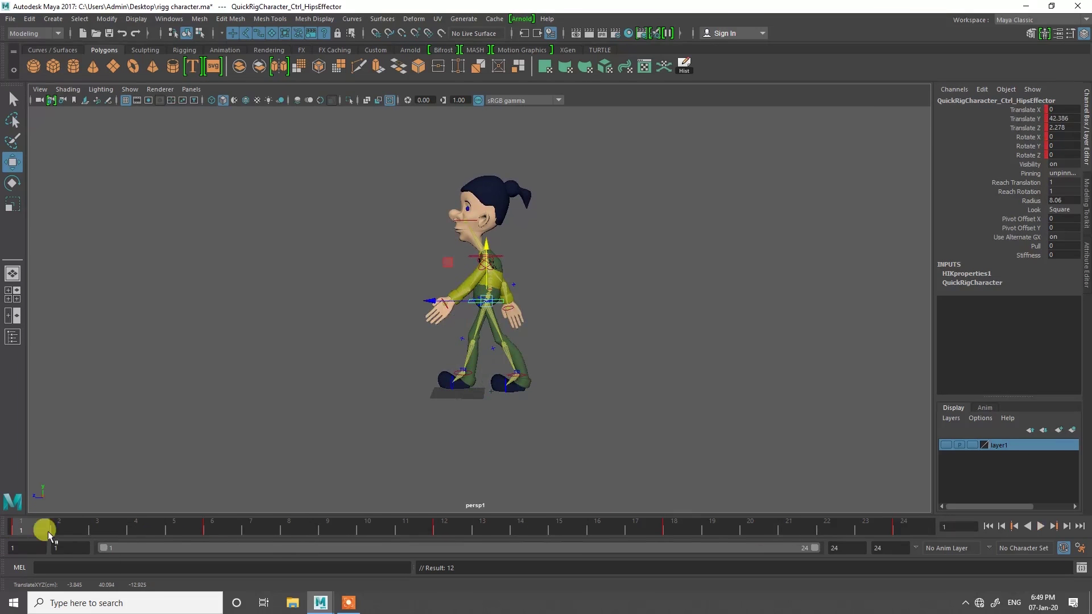
Play back the walk cycle in the perspective view and in the four-view layout to examine the motion
click(1042, 526)
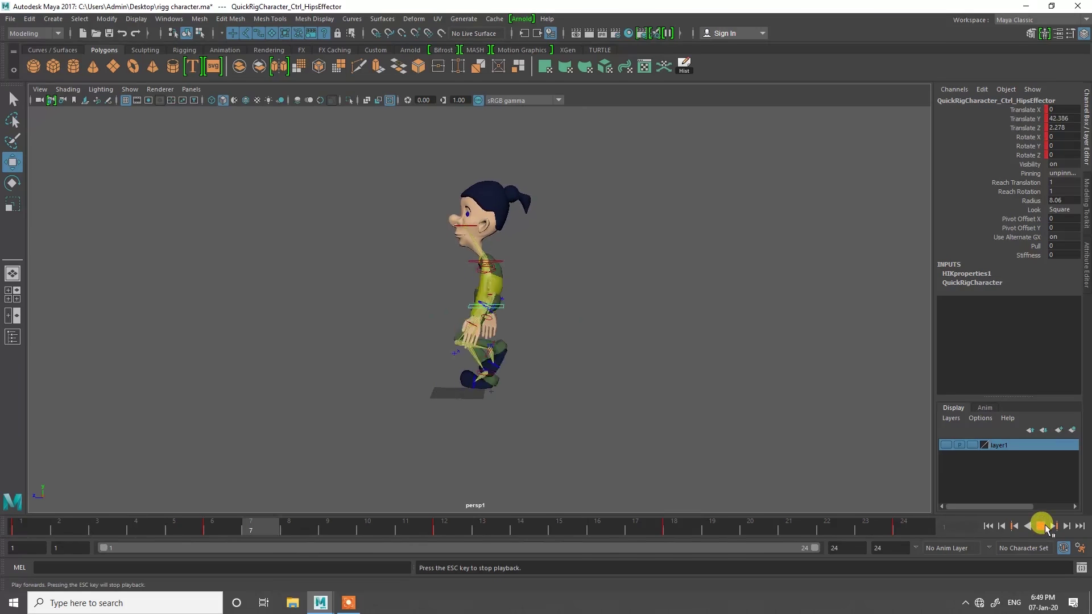
click(1045, 527)
key(space)
click(790, 442)
click(1042, 527)
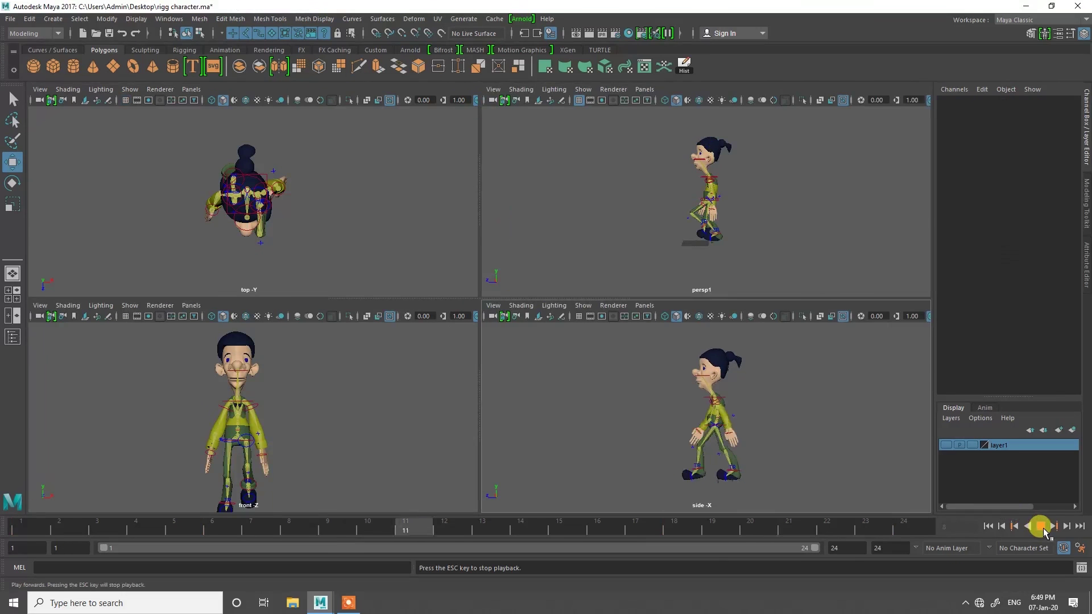
click(1042, 526)
key(space)
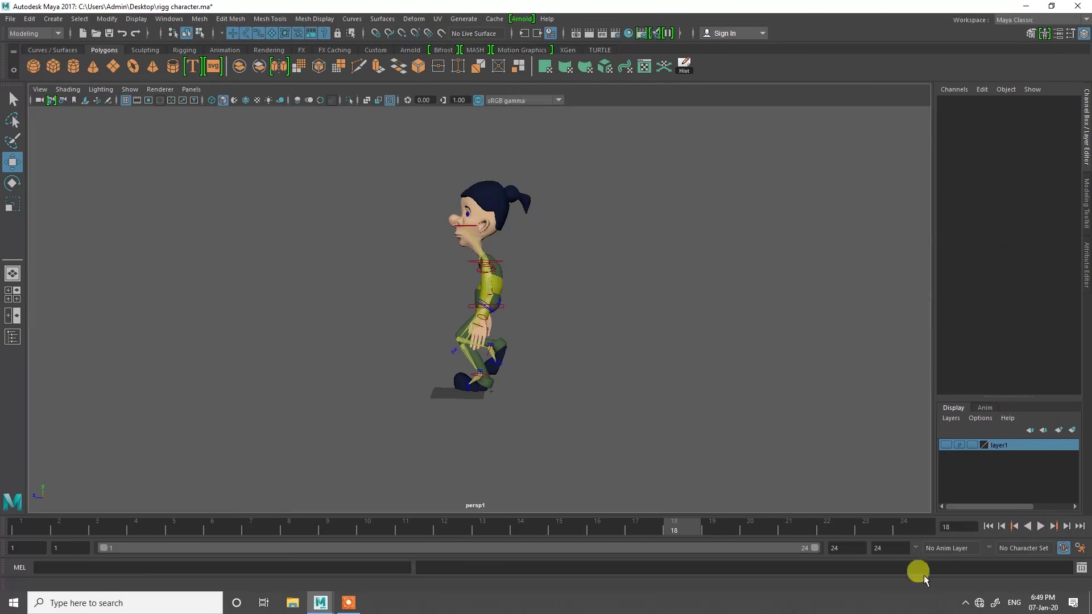
Play the full walk loop in the perspective view and examine the character from the front and sides
click(1041, 528)
alt+drag(648, 429, 105, 309)
alt+drag(616, 300, 541, 300)
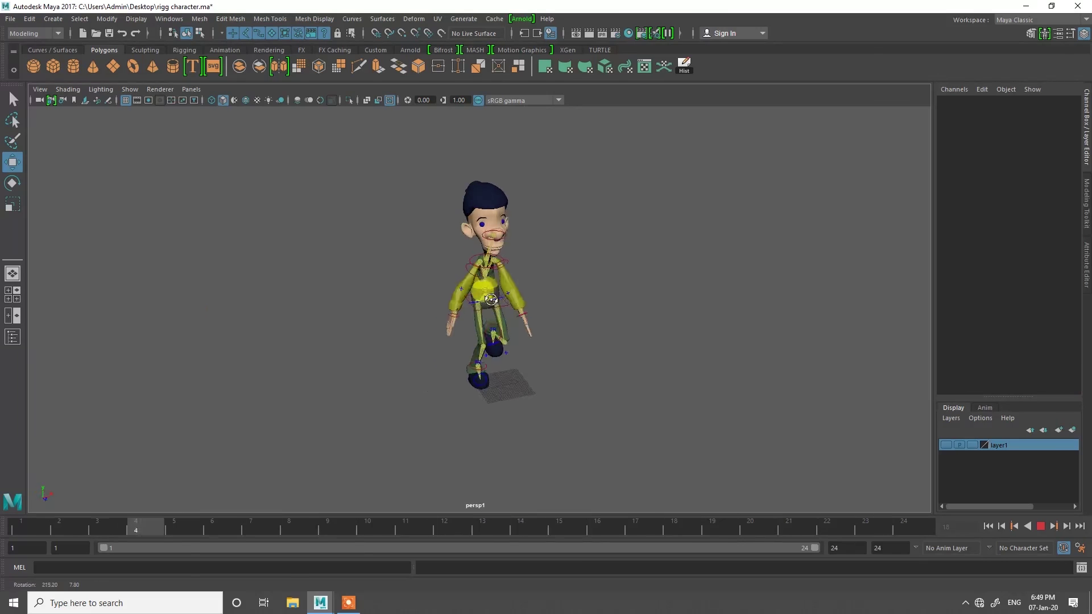
alt+drag(420, 297, 321, 310)
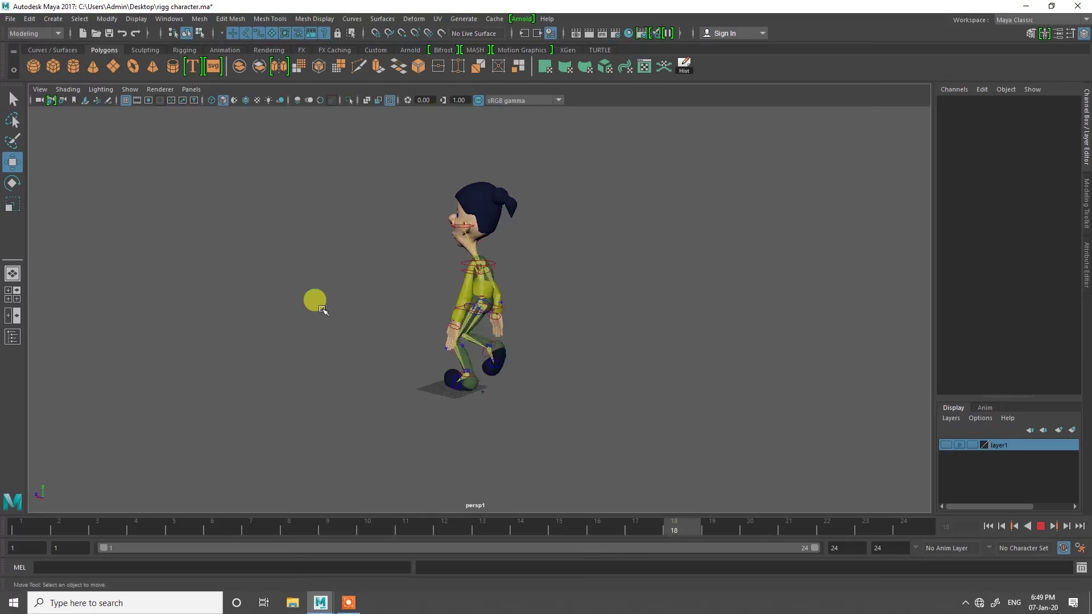